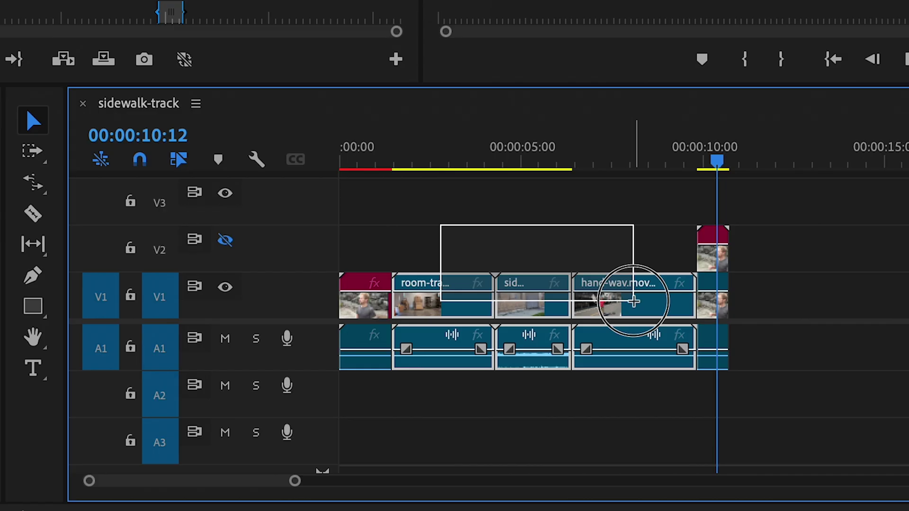
Nest the three middle V1/A1 clips as 'Sequence to Roto in After Effects' and select it
{"action": "right_click", "coordinate": [595, 285]}
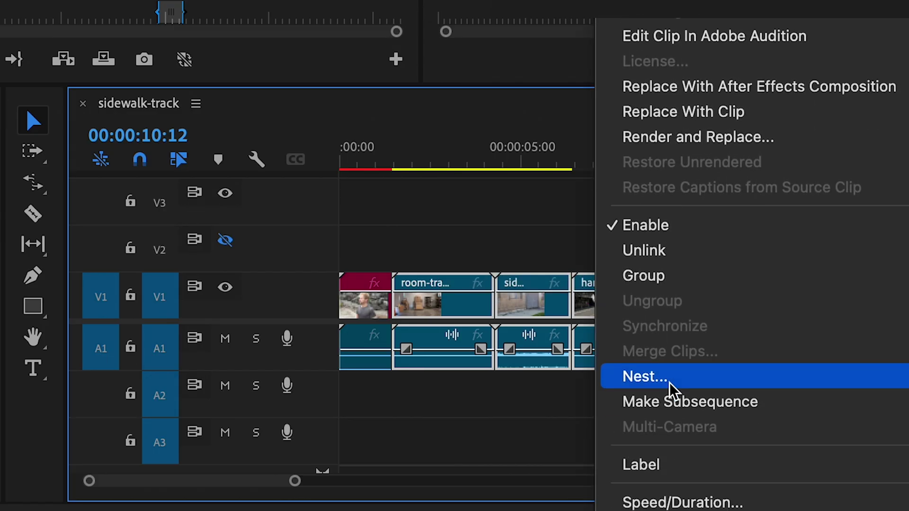
{"action": "left_click", "coordinate": [670, 384]}
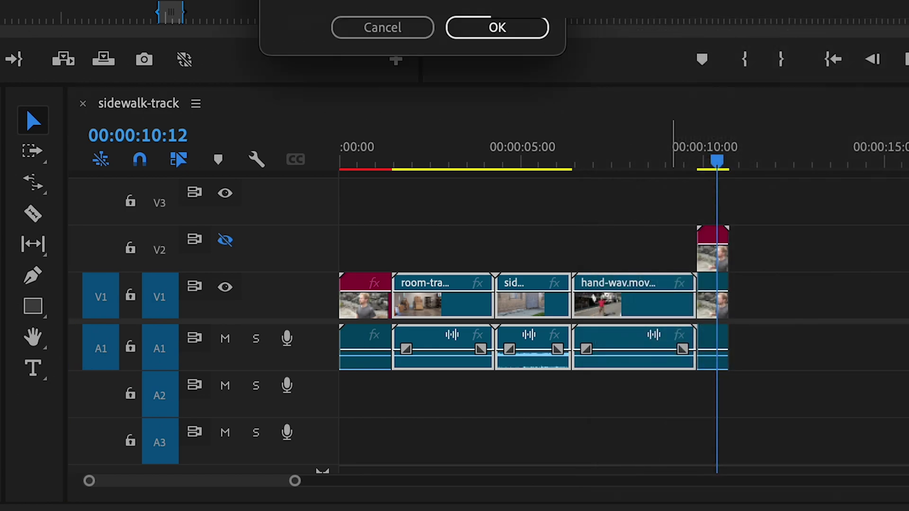
{"action": "key", "text": "Return"}
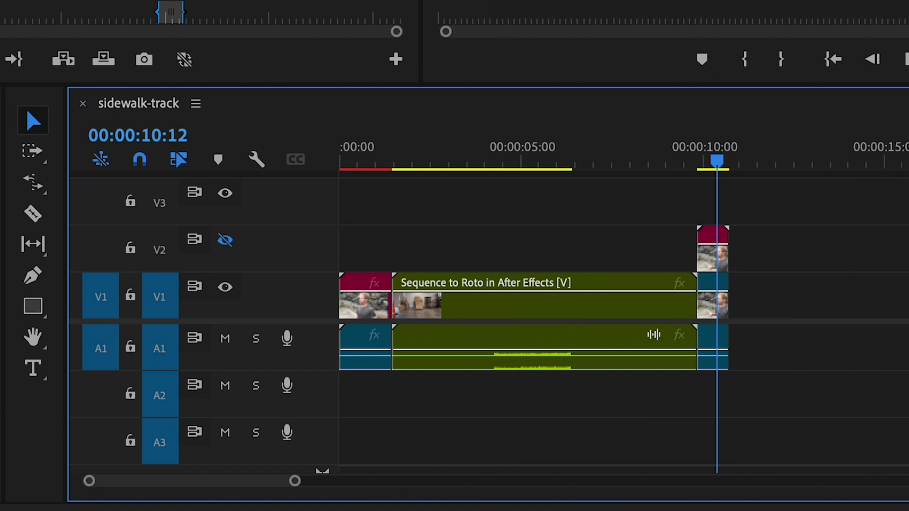
{"action": "left_click", "coordinate": [517, 297]}
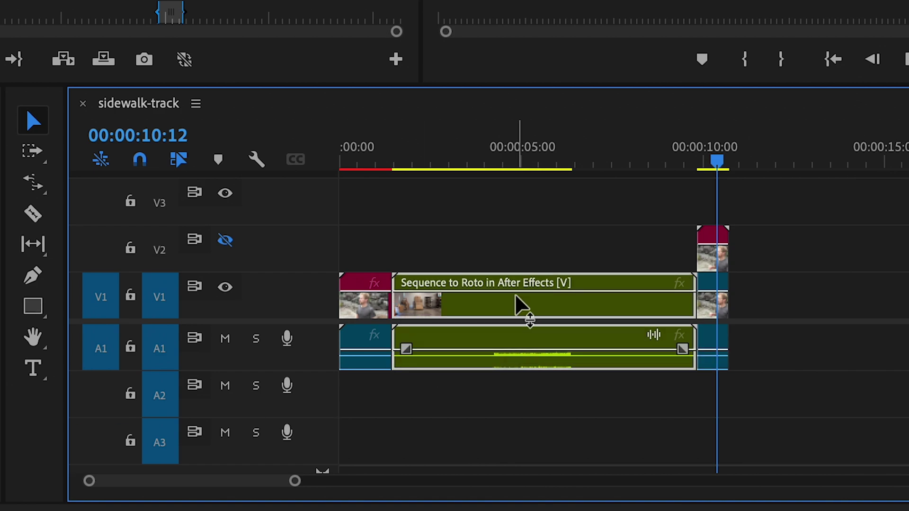
Preview the sequence opening, then replace the first drum-stones clip with a linked After Effects composition
{"action": "right_click", "coordinate": [518, 303]}
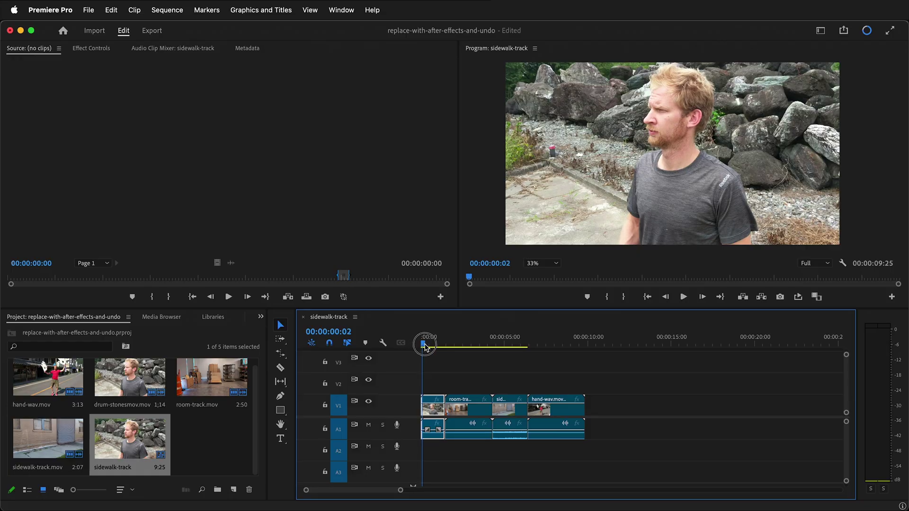
{"action": "mouse_move", "coordinate": [425, 347]}
{"action": "left_mouse_down"}
{"action": "mouse_move", "coordinate": [443, 344]}
{"action": "mouse_move", "coordinate": [433, 337]}
{"action": "left_mouse_up"}
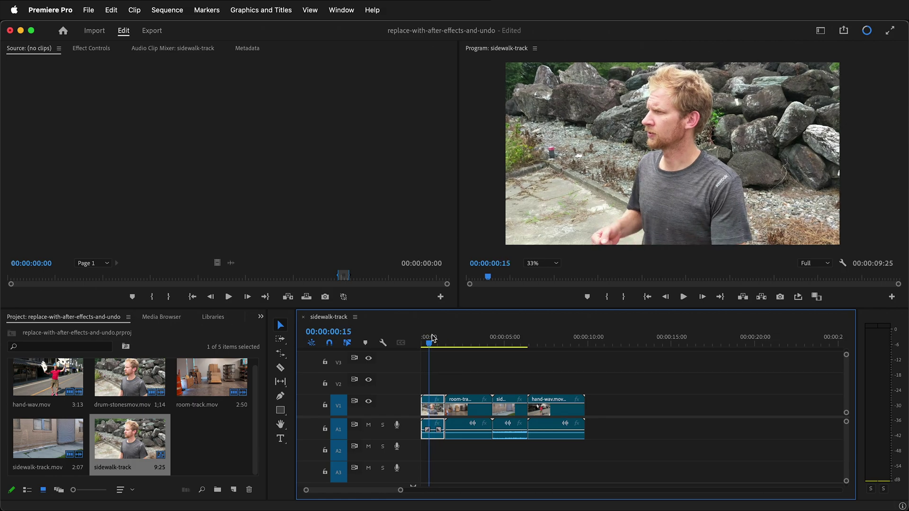
{"action": "right_click", "coordinate": [430, 427]}
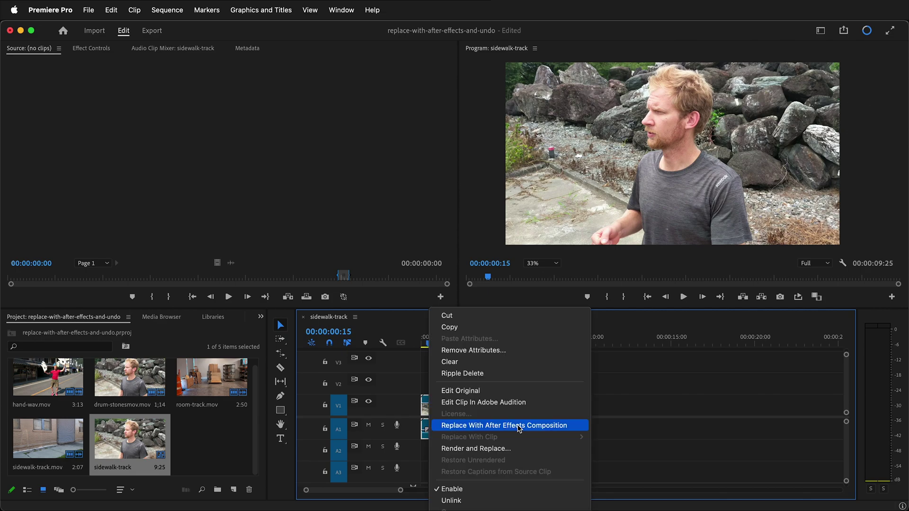
{"action": "left_click", "coordinate": [493, 430]}
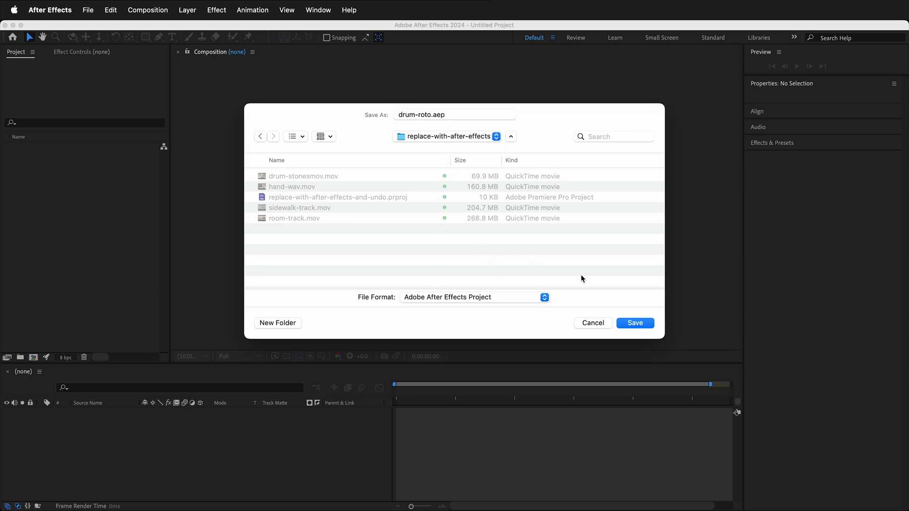
Save the new After Effects project as drum-roto.aep
{"action": "left_click", "coordinate": [646, 323]}
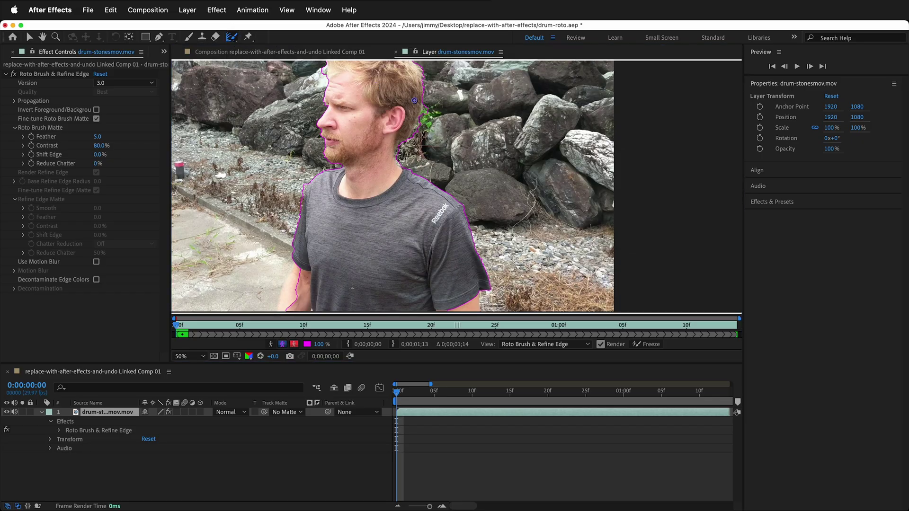
Subtract background behind the man's head from the Roto Brush matte, freeze it, and save drum-roto.aep
{"action": "mouse_move", "coordinate": [403, 147]}
{"action": "left_mouse_down"}
{"action": "mouse_move", "coordinate": [415, 126]}
{"action": "mouse_move", "coordinate": [416, 76]}
{"action": "left_mouse_up"}
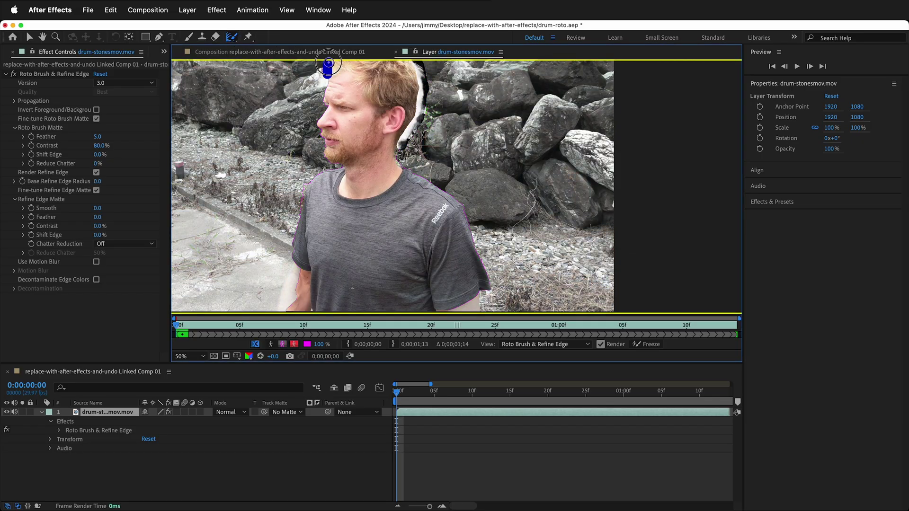
{"action": "left_click", "coordinate": [280, 469]}
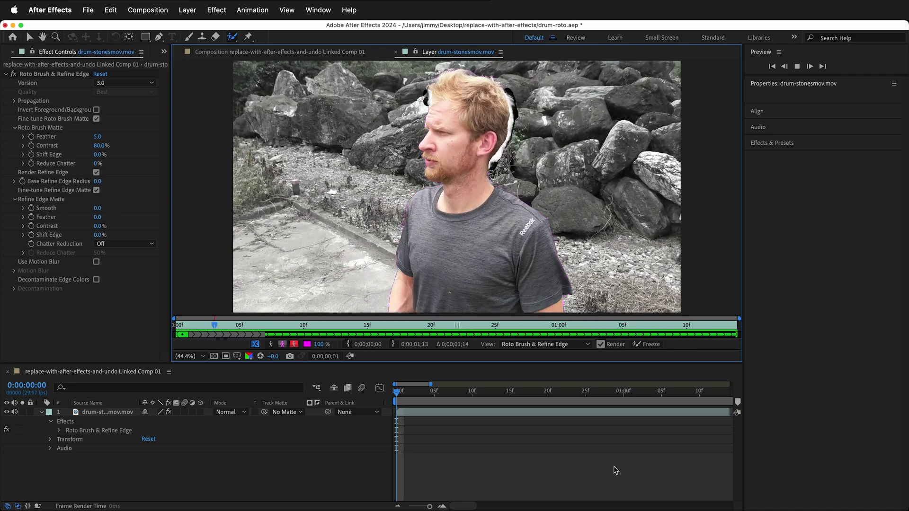
{"action": "left_click", "coordinate": [645, 345]}
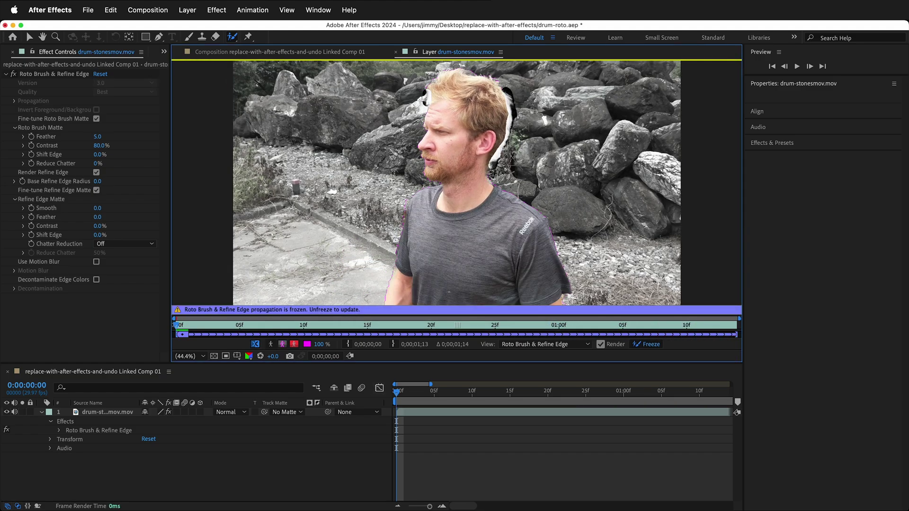
{"action": "key", "text": "super+s"}
Switch from After Effects back to Premiere Pro to see the refreshed cutout clip
{"action": "key", "text": "super+Tab"}
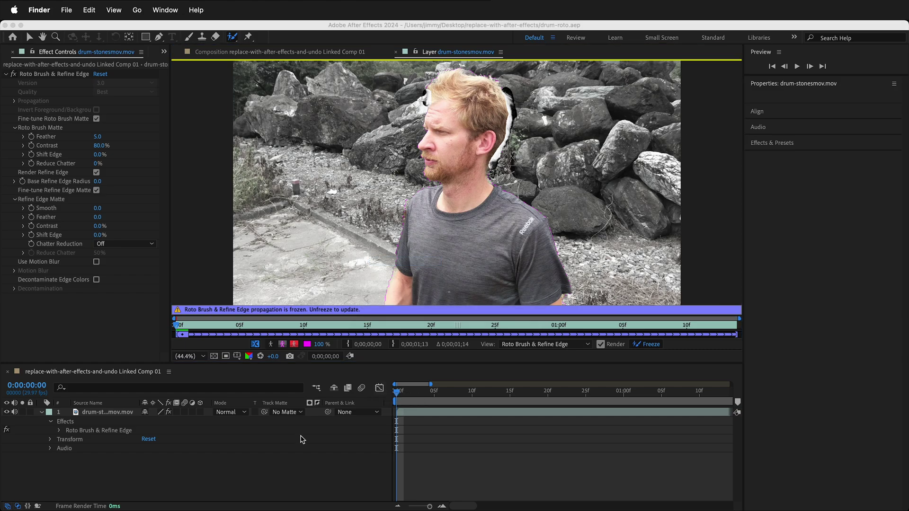
{"action": "key", "text": "super+Tab"}
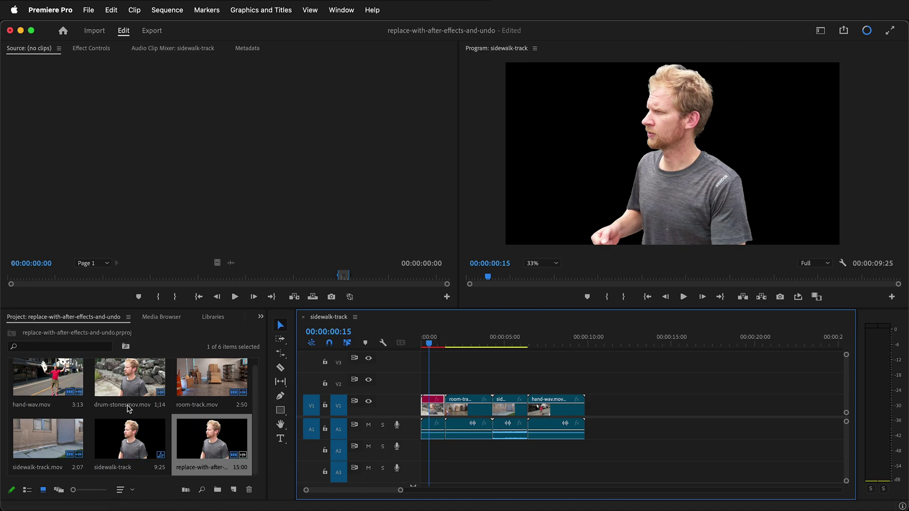
Add drum-stonesmov.mov after hand-wav on V1 and Alt-drag a duplicate onto V2 above it
{"action": "left_click", "coordinate": [115, 384]}
{"action": "mouse_move", "coordinate": [115, 384]}
{"action": "left_mouse_down"}
{"action": "mouse_move", "coordinate": [605, 407]}
{"action": "mouse_move", "coordinate": [590, 415]}
{"action": "left_mouse_up"}
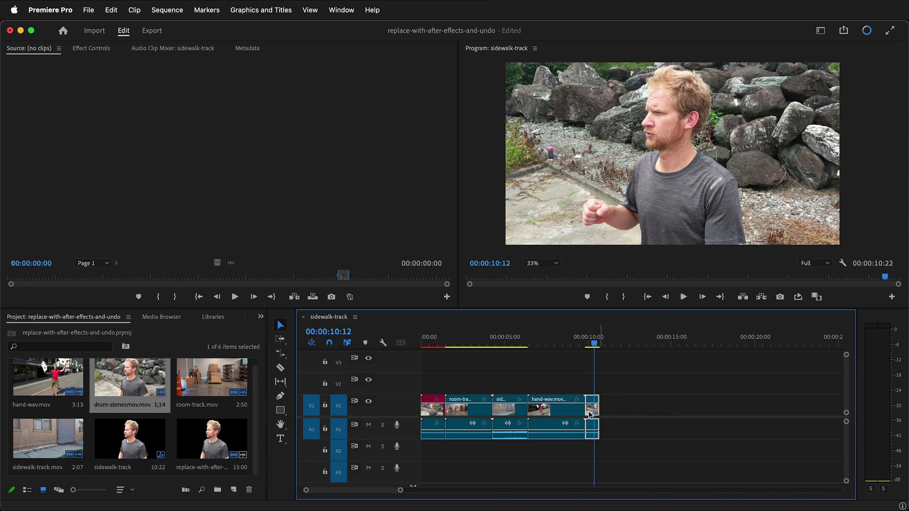
{"action": "left_click_drag", "start_coordinate": [592, 413], "coordinate": [592, 385]}
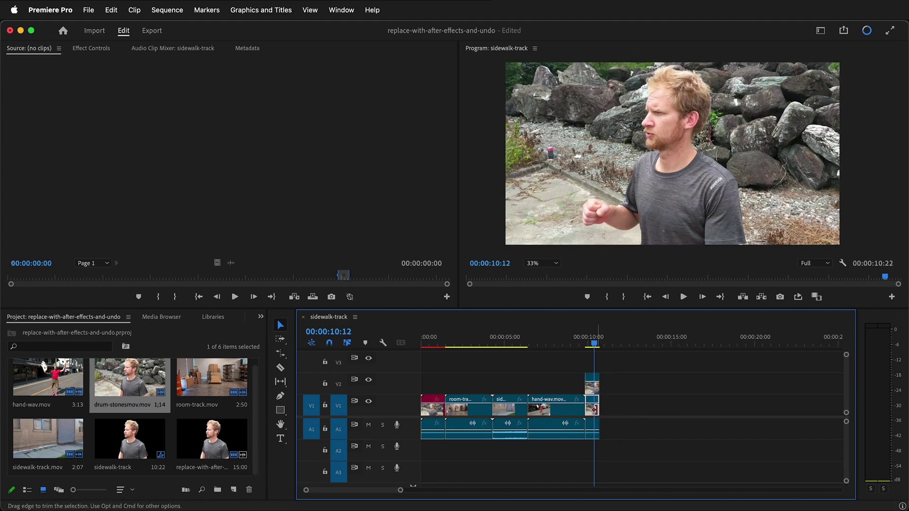
{"action": "left_click", "coordinate": [592, 381]}
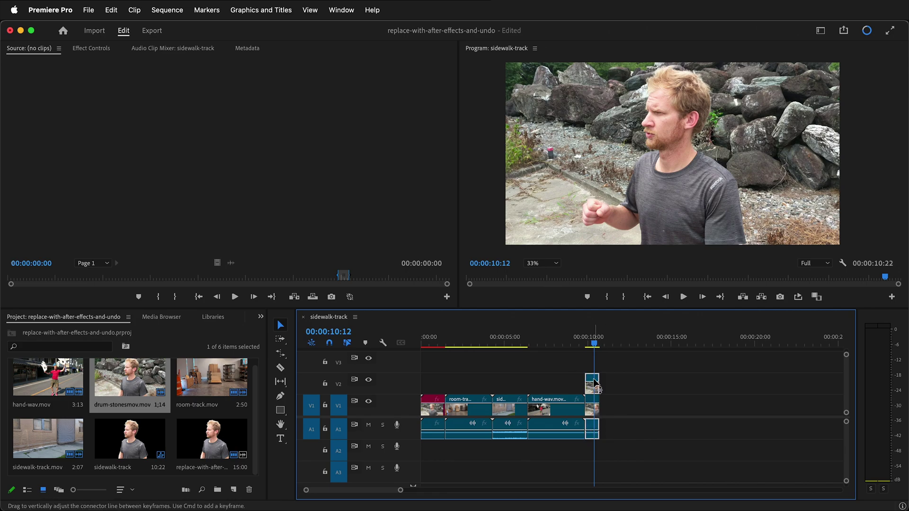
Replace the V2 drum-stones copy with linked comp Linked Comp 02, then return to Premiere Pro
{"action": "right_click", "coordinate": [593, 382]}
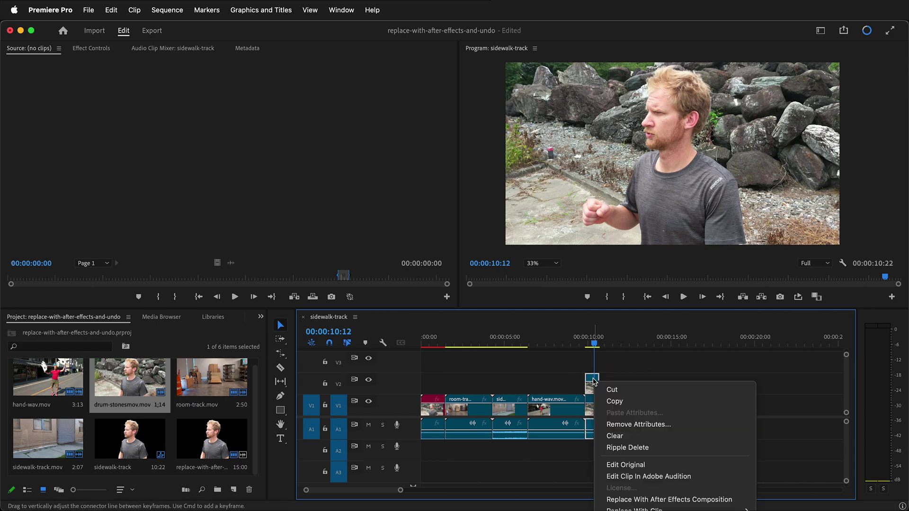
{"action": "left_click", "coordinate": [617, 498]}
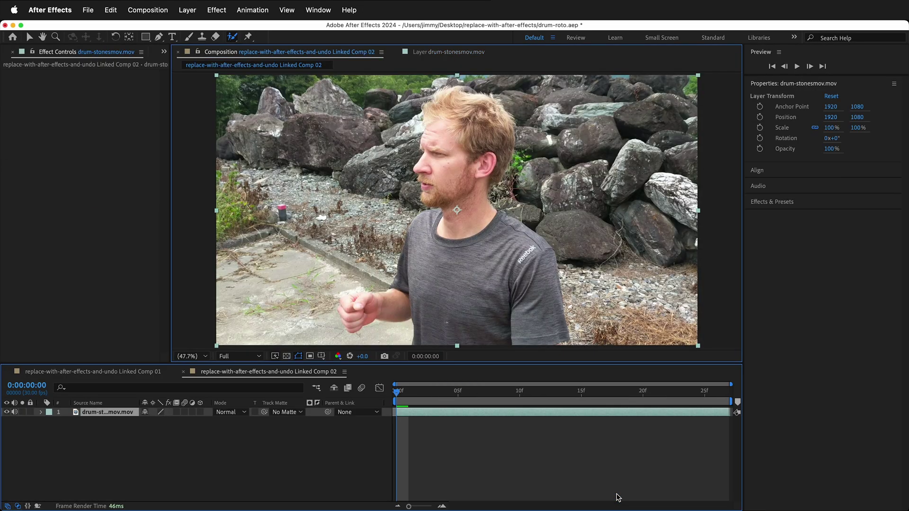
{"action": "key", "text": "super+Tab"}
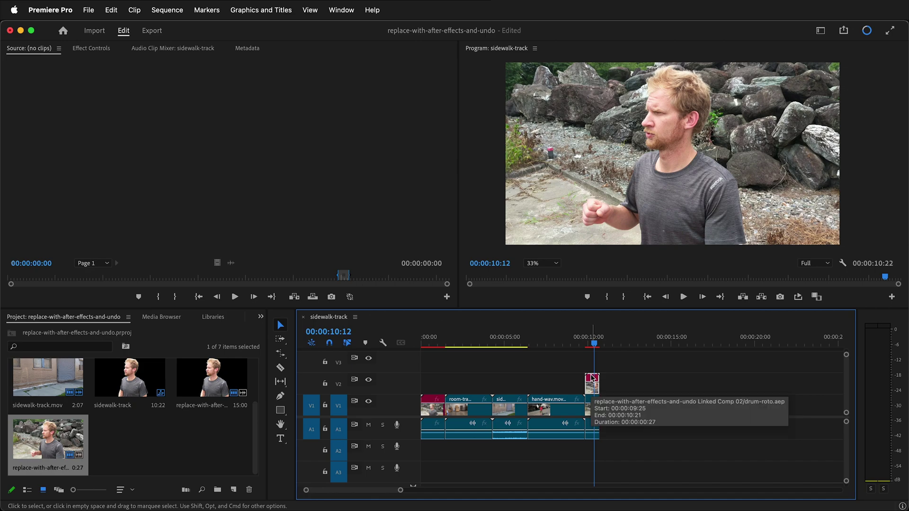
Turn off the V2 track's output eye so only V1 plays
{"action": "left_click", "coordinate": [367, 381]}
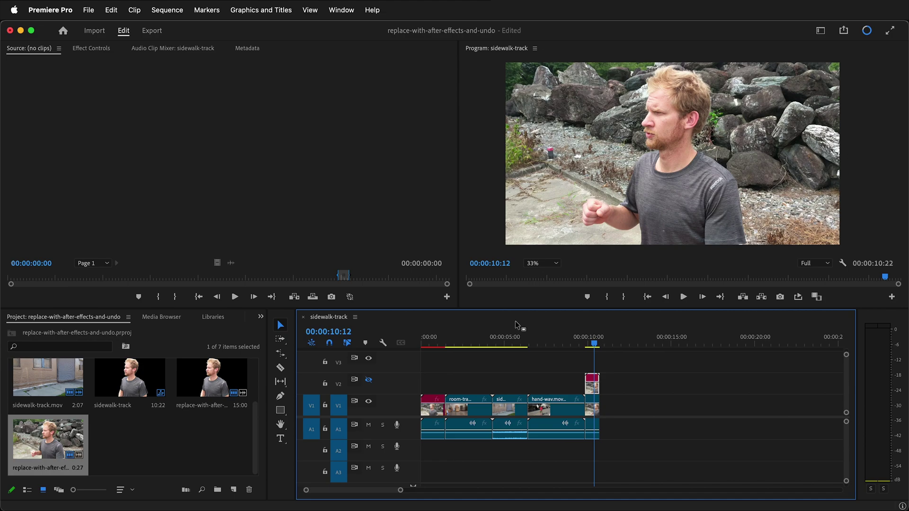
Nest the room-track, middle and hand-wav V1/A1 clips as 'Sequence to Roto in After Effects'
{"action": "left_click_drag", "start_coordinate": [467, 373], "coordinate": [558, 410]}
{"action": "right_click", "coordinate": [538, 400]}
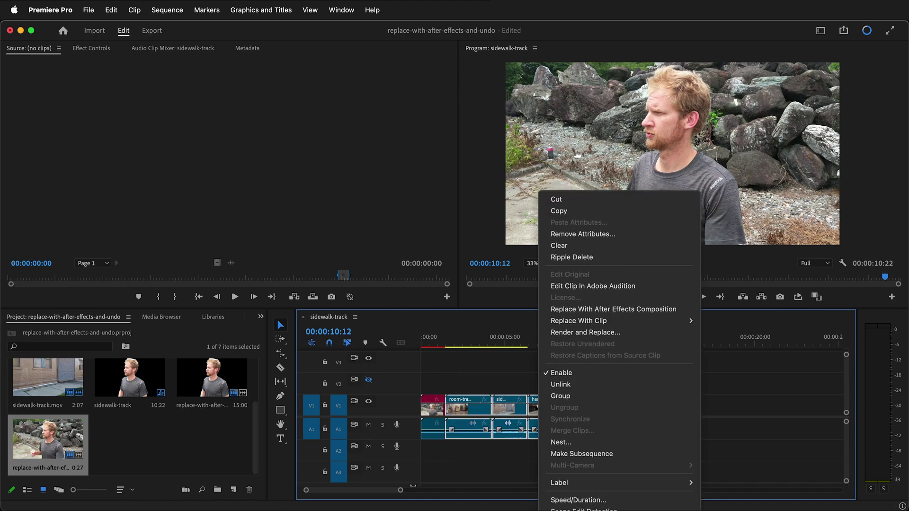
{"action": "left_click", "coordinate": [564, 442]}
{"action": "type", "text": "Sequence to Roto in After Effects"}
{"action": "key", "text": "Return"}
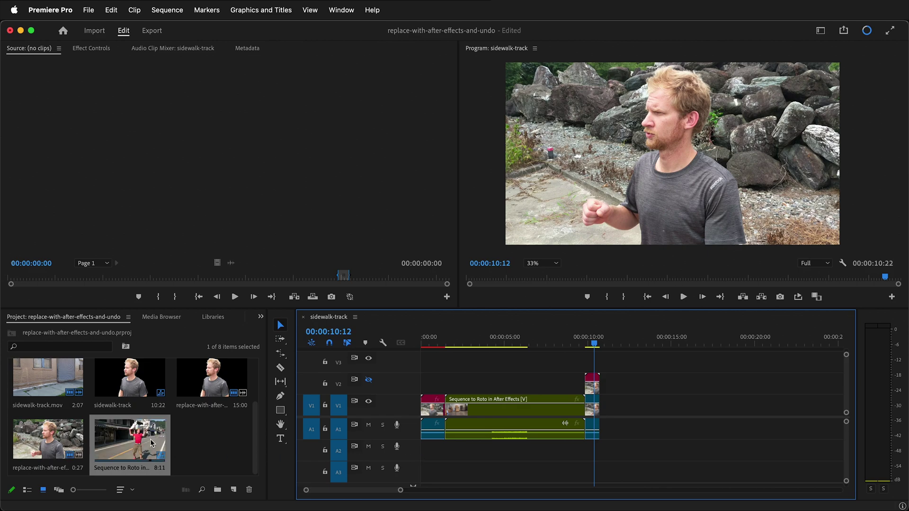
Replace the nested clip with Linked Comp 03, preview a later frame, and save drum-roto.aep
{"action": "right_click", "coordinate": [502, 405]}
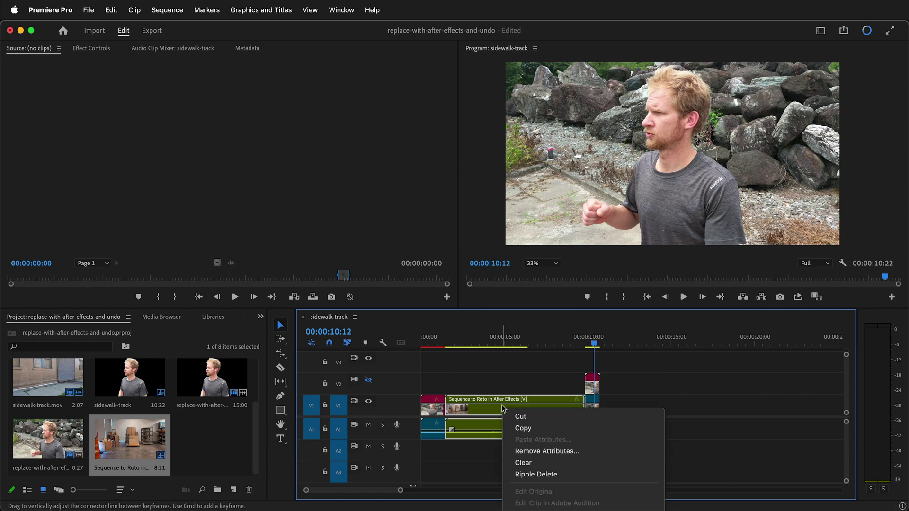
{"action": "left_click", "coordinate": [588, 434]}
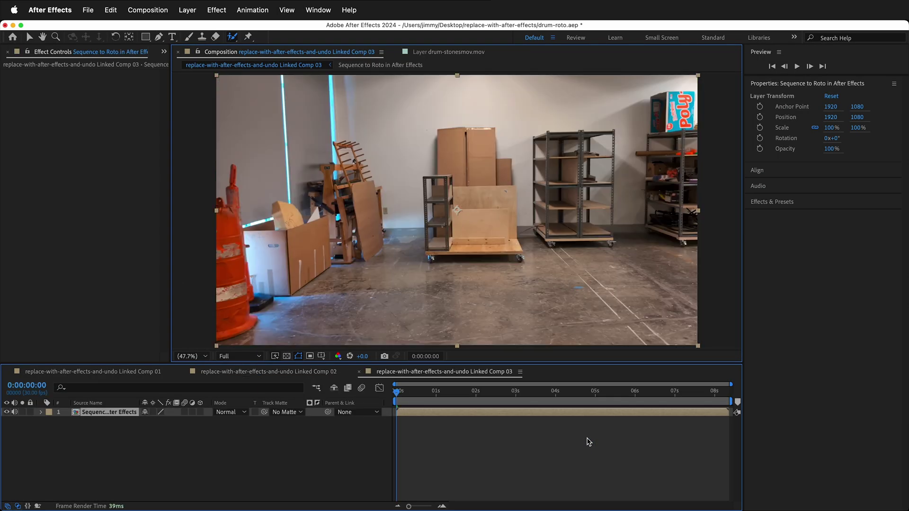
{"action": "mouse_move", "coordinate": [398, 392]}
{"action": "left_mouse_down"}
{"action": "mouse_move", "coordinate": [647, 397]}
{"action": "mouse_move", "coordinate": [388, 377]}
{"action": "left_mouse_up"}
{"action": "key", "text": "super+s"}
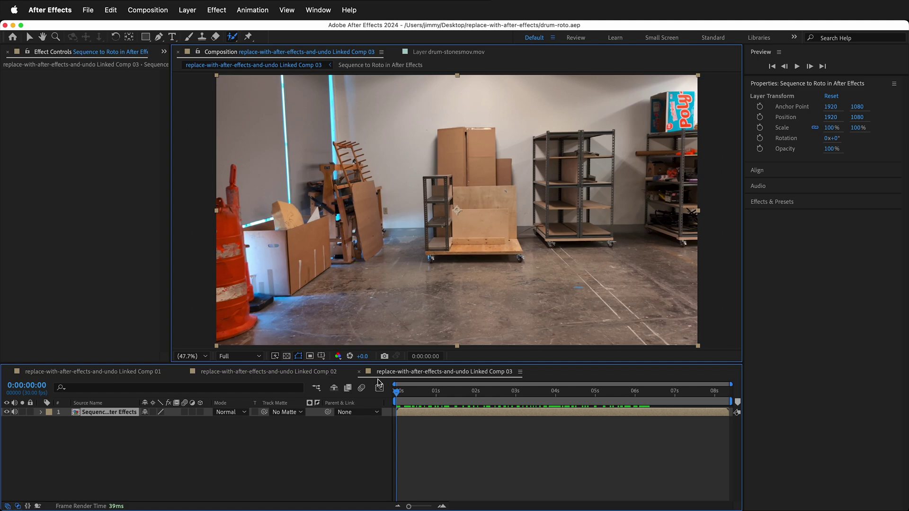
Place the 'Sequence to Roto in After Effects' nest on V2 directly above Linked Comp 03
{"action": "key", "text": "super+Tab"}
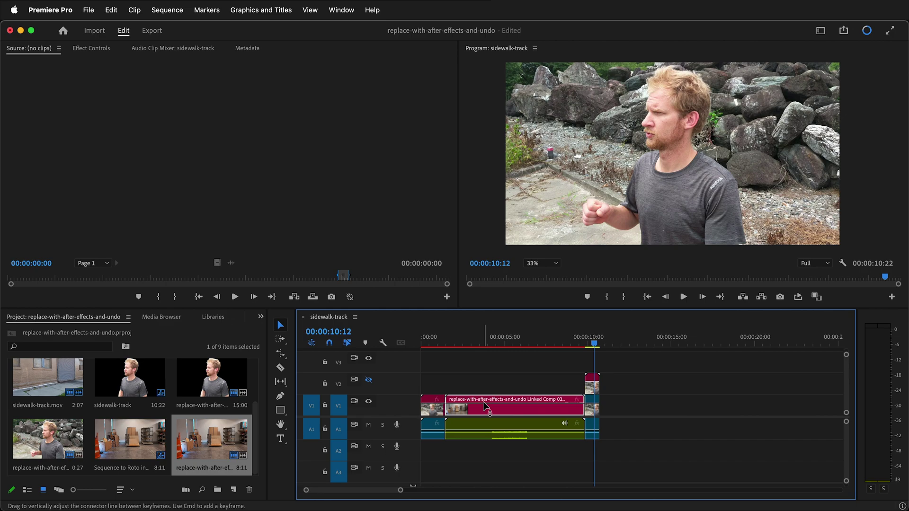
{"action": "left_click", "coordinate": [142, 466]}
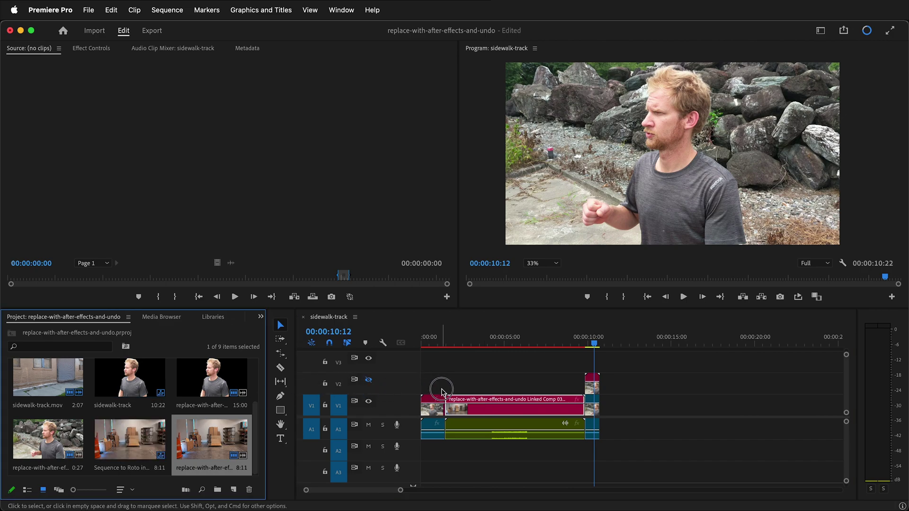
{"action": "left_click", "coordinate": [131, 452]}
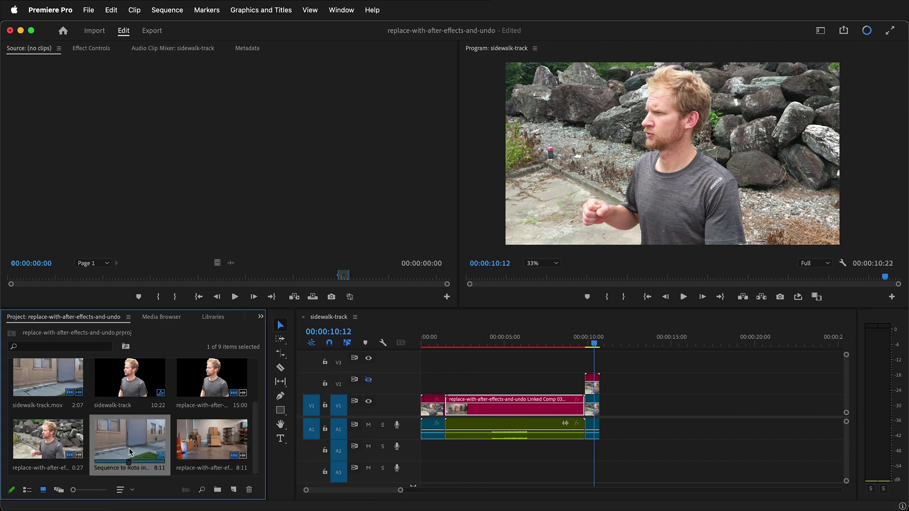
{"action": "left_click_drag", "start_coordinate": [129, 451], "coordinate": [448, 390]}
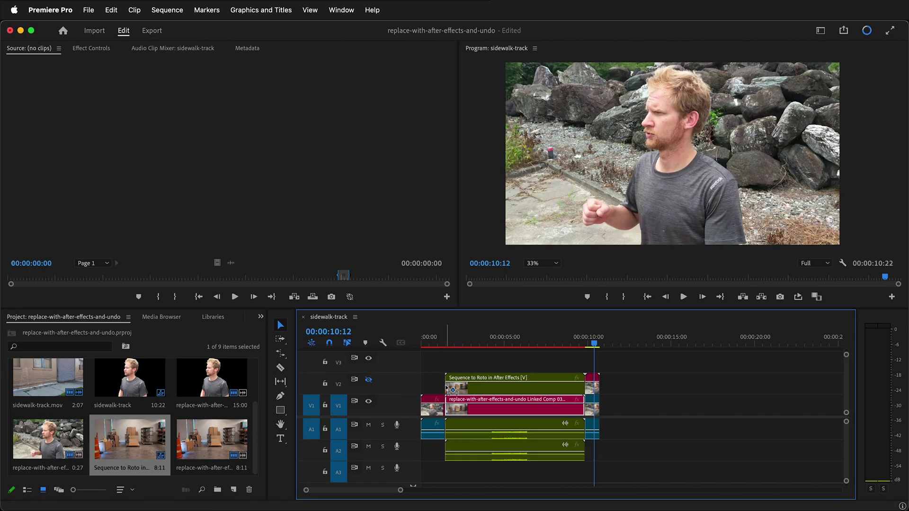
Open the V2 nest to inspect its three original clips, then return to sidewalk-track
{"action": "double_click", "coordinate": [480, 388]}
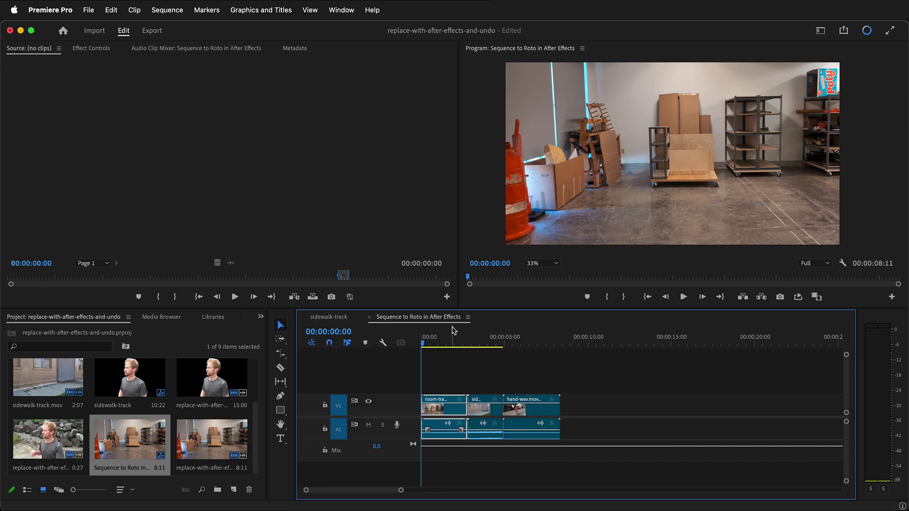
{"action": "left_click", "coordinate": [328, 317]}
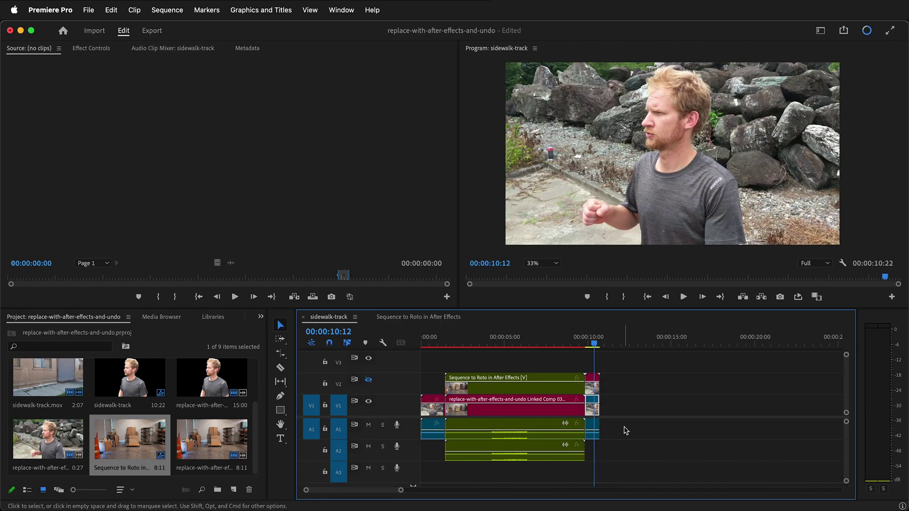